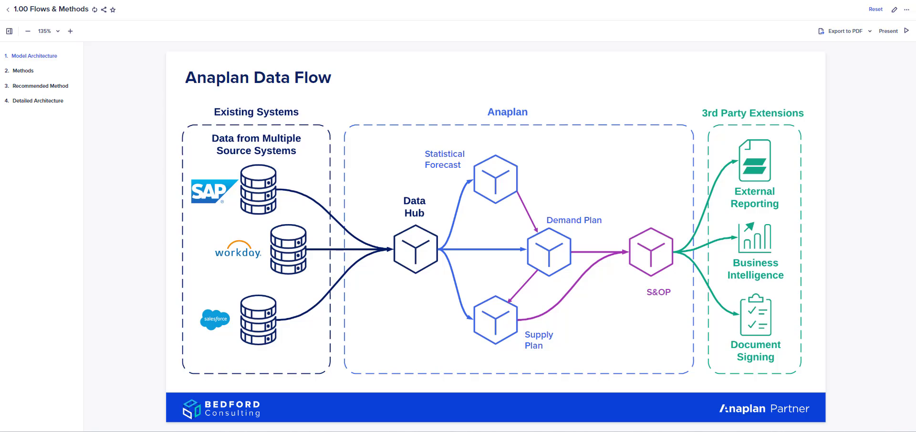
# Open the Methods page of Flows & Methods and view the product group choices on the Demand Planning Navigation page.
pyautogui.click(23, 71)
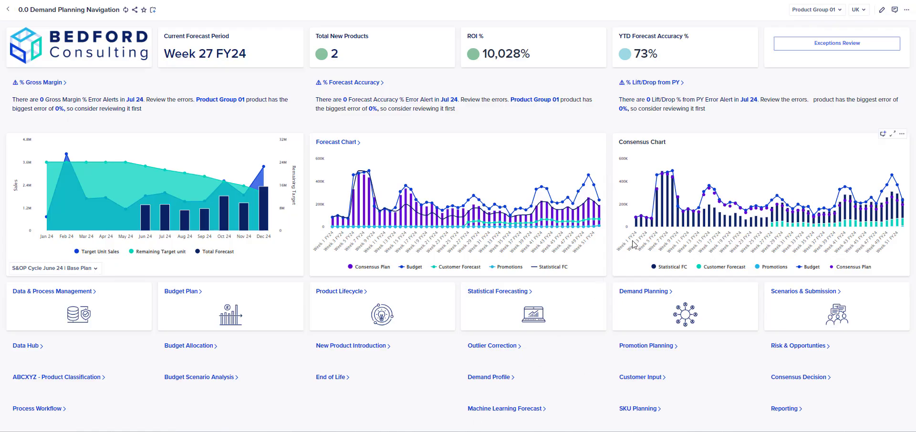
pyautogui.click(822, 11)
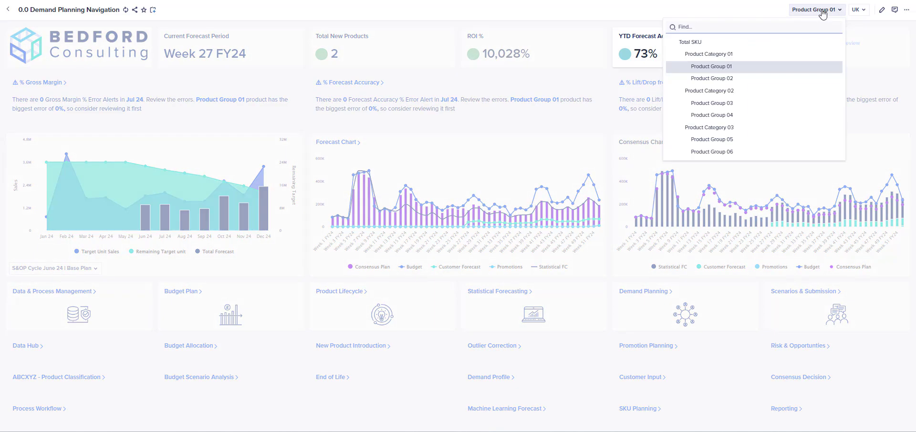
pyautogui.click(822, 10)
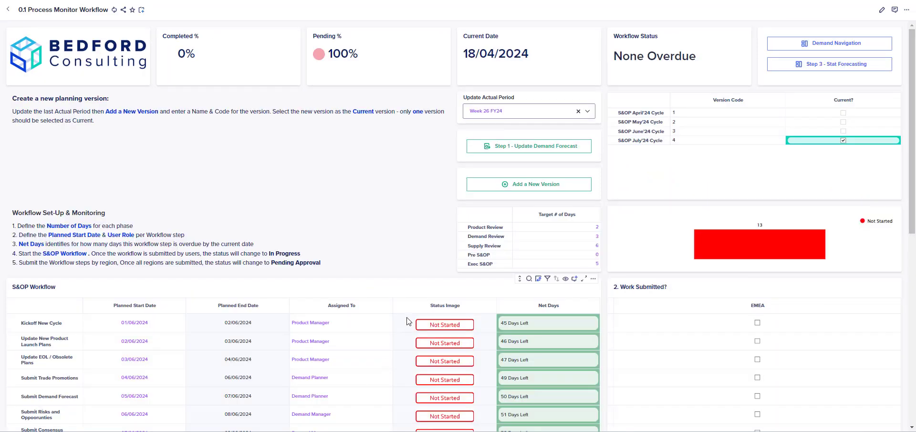
# Review the S&OP Workflow table and its schedule chart on the Process Monitor Workflow page, and return to Demand Planning Navigation.
pyautogui.scroll(-2, 423, 167)
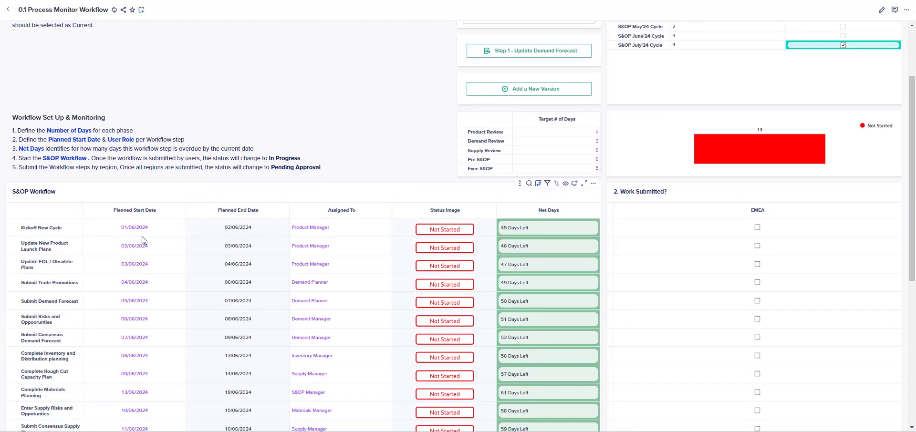
pyautogui.scroll(-1, 126, 246)
pyautogui.scroll(-1, 114, 244)
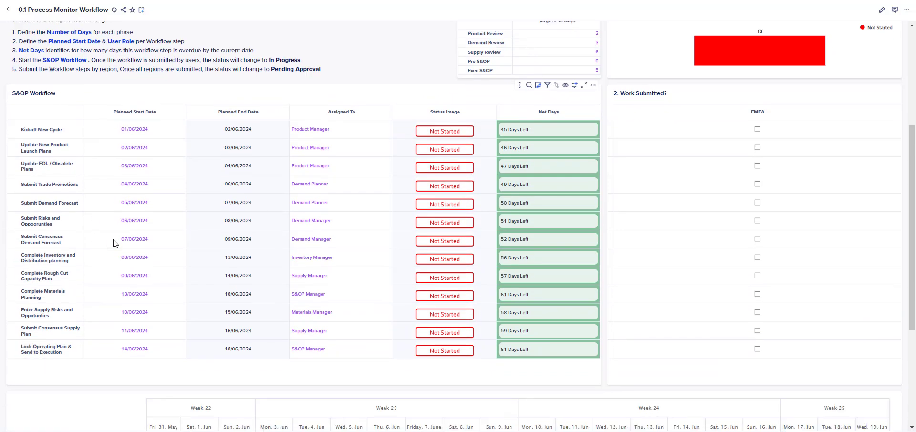
pyautogui.scroll(-4, 115, 244)
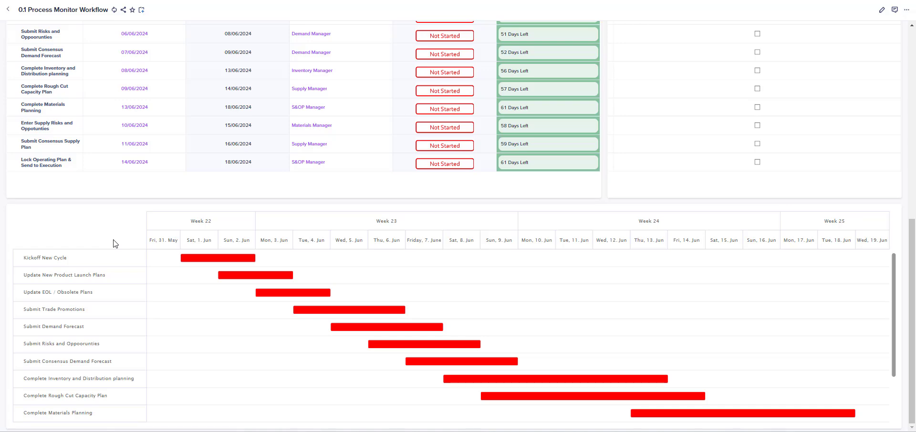
pyautogui.scroll(8, 114, 243)
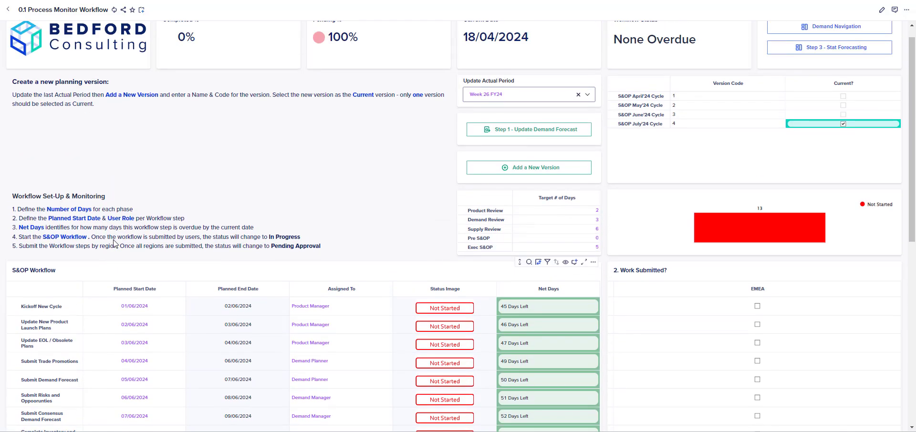
pyautogui.hotkey('alt', 'Left')
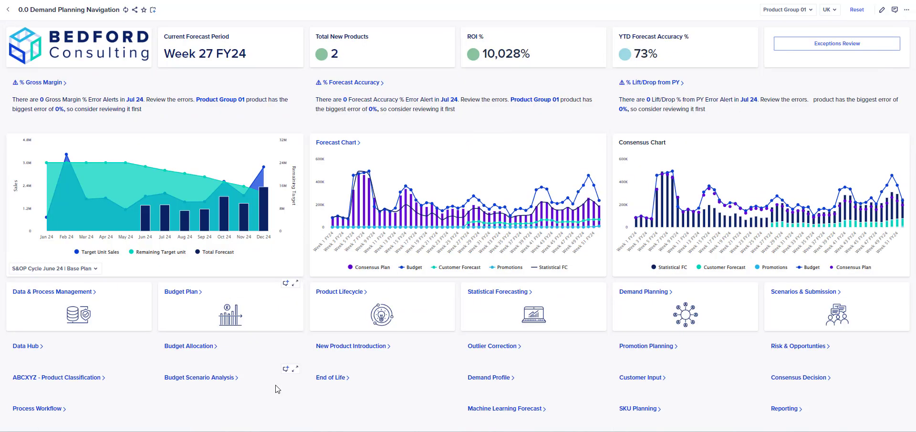
# Open the Budget Plan page and hold the UK-Retail Jul 24 allocations of Product Category 01 and Product Category 02.
pyautogui.click(191, 299)
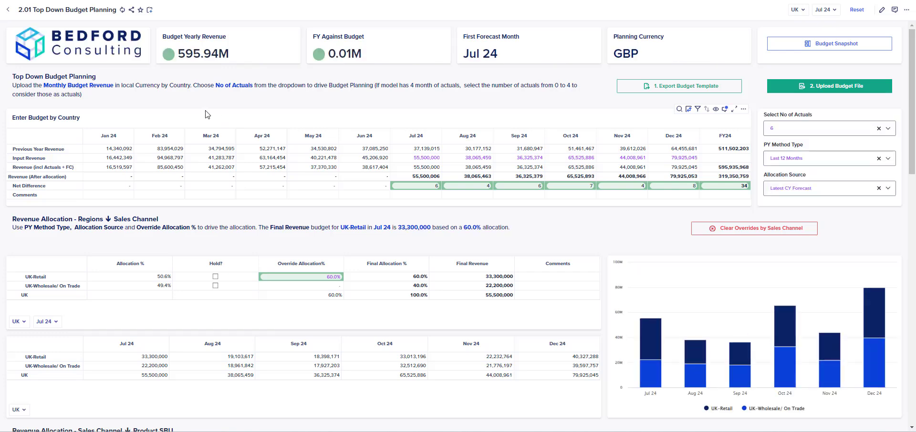
pyautogui.scroll(-1, 118, 108)
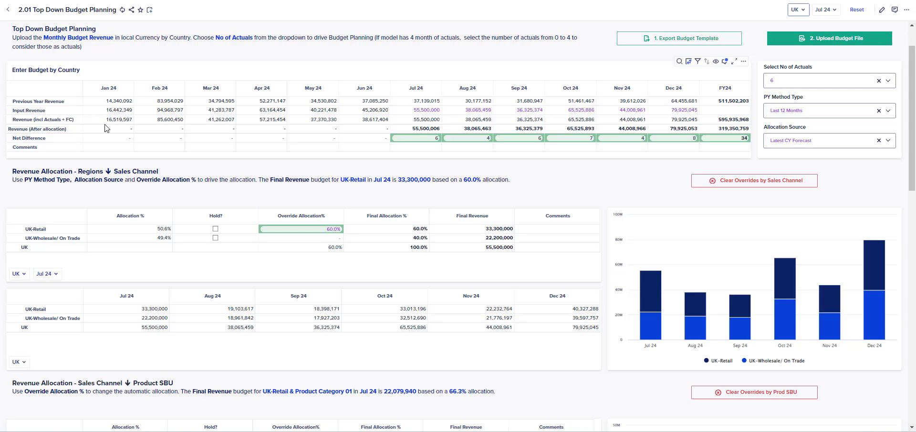
pyautogui.scroll(-1, 106, 127)
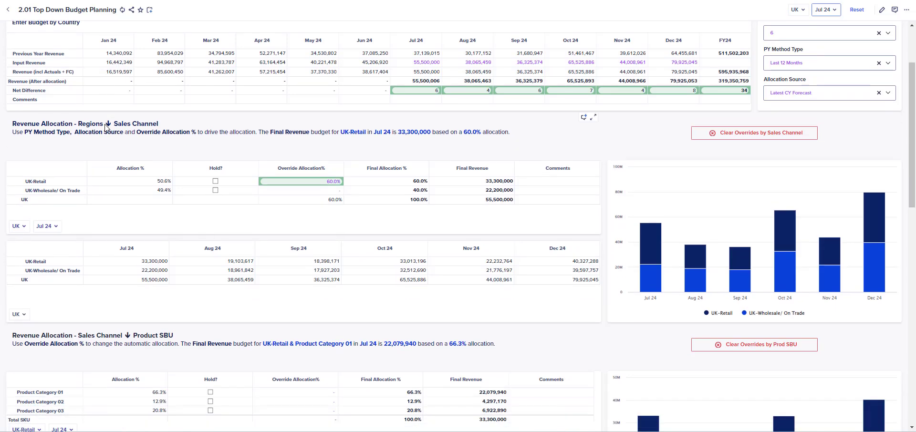
pyautogui.scroll(-1, 106, 128)
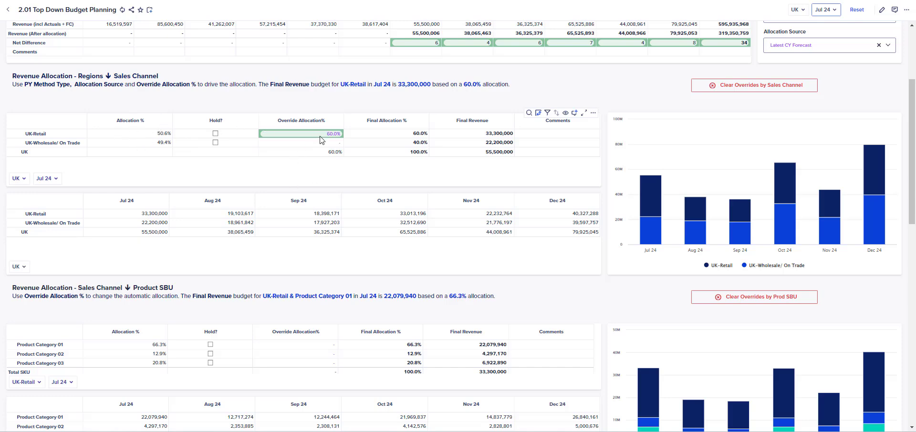
pyautogui.scroll(-1, 210, 286)
pyautogui.click(209, 296)
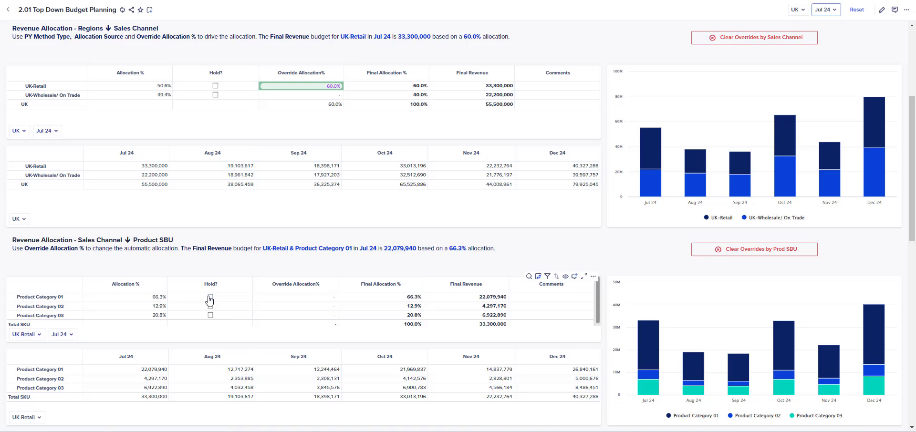
pyautogui.click(211, 310)
pyautogui.click(210, 308)
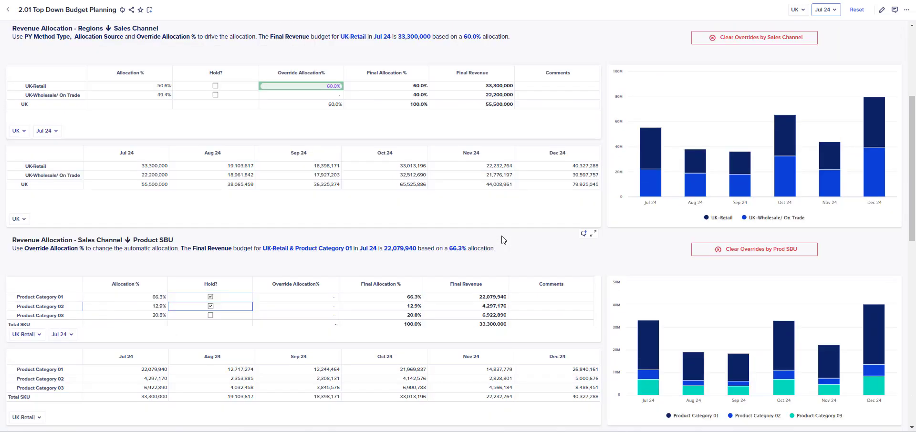
# Review the Product SBU to Product Category revenue allocation and the final disaggregation by customers and products.
pyautogui.scroll(-4, 503, 240)
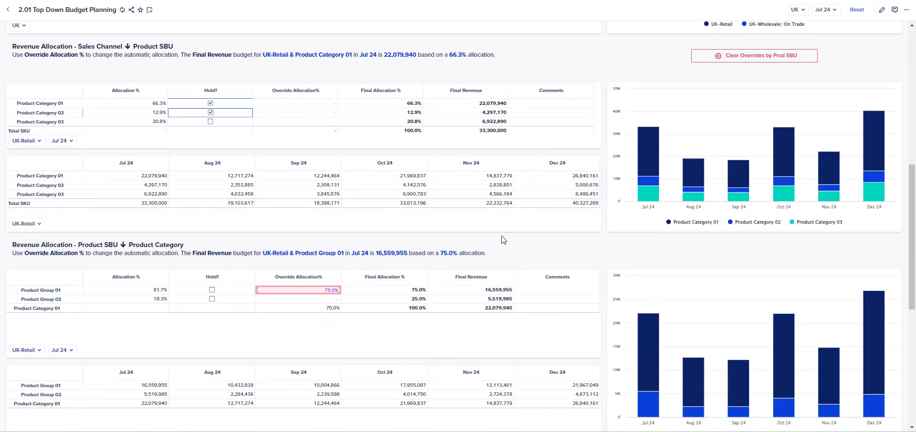
pyautogui.scroll(-2, 503, 240)
pyautogui.scroll(-4, 503, 240)
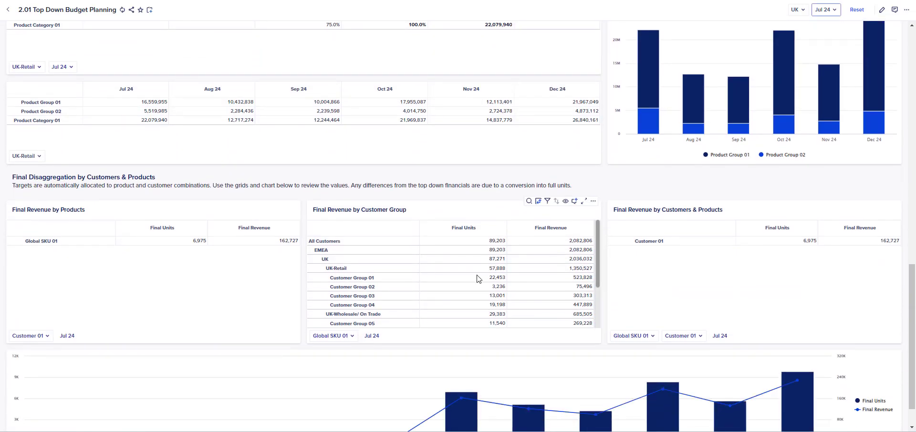
pyautogui.scroll(-1, 391, 336)
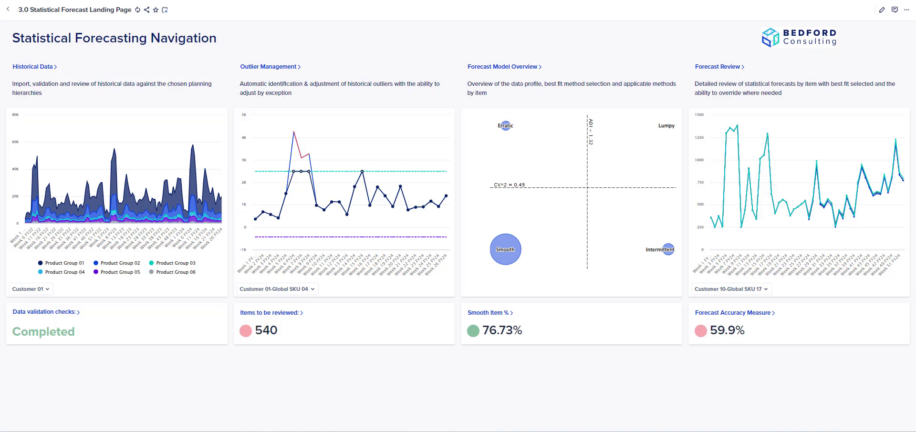
# Open Outlier Management and inspect the Week 21 and Week 8 FY24 points in the Customer 01-Global SKU 04 outlier chart.
pyautogui.click(286, 70)
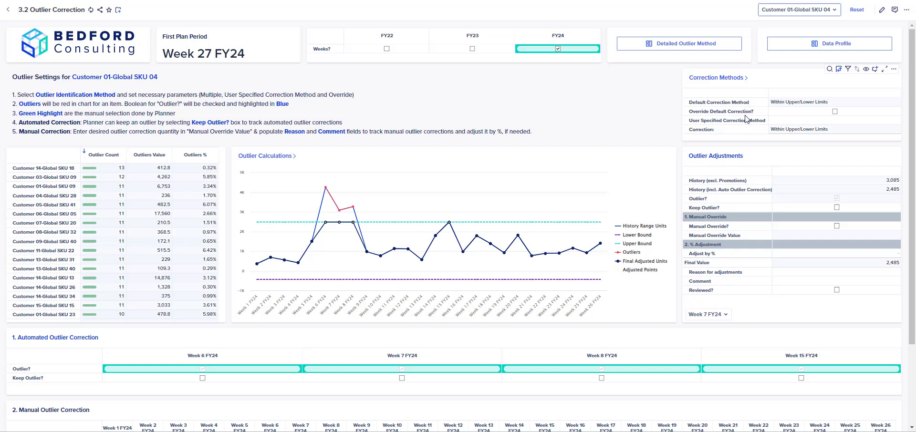
pyautogui.moveTo(533, 249)
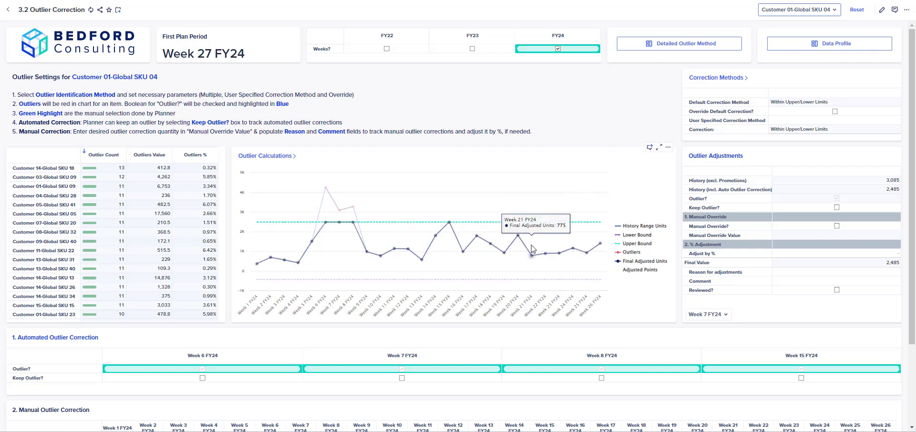
pyautogui.moveTo(358, 187)
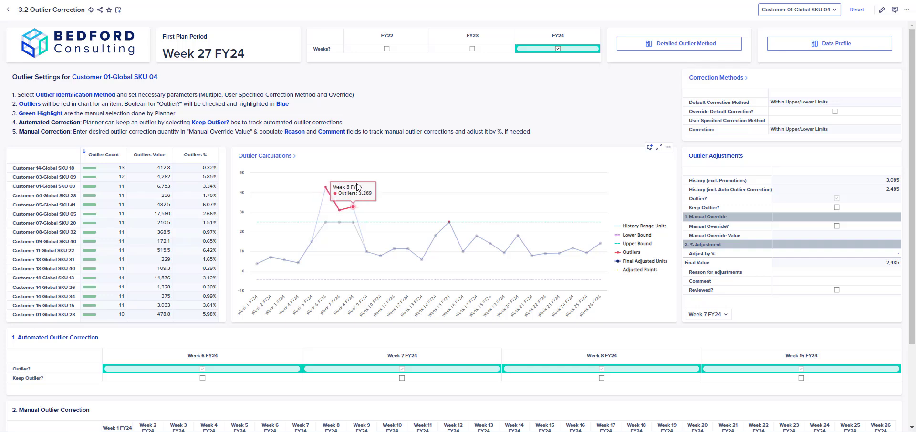
# View the outlier calculations for Customer 14-Global SKU 18 and Customer 11-Global SKU 22, and examine the latter's Week 6 FY24 correction.
pyautogui.click(46, 170)
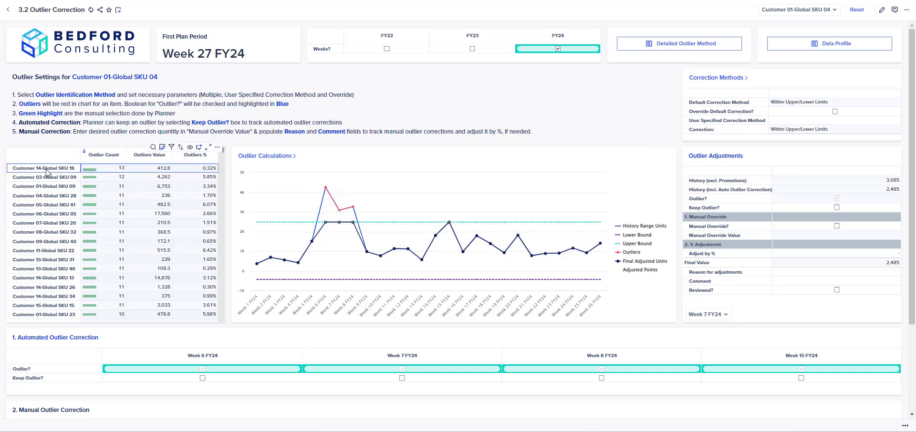
pyautogui.click(55, 232)
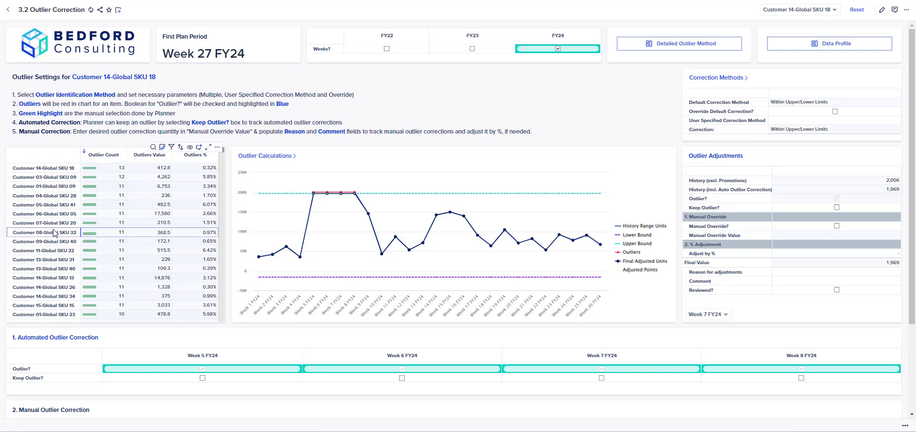
pyautogui.click(54, 253)
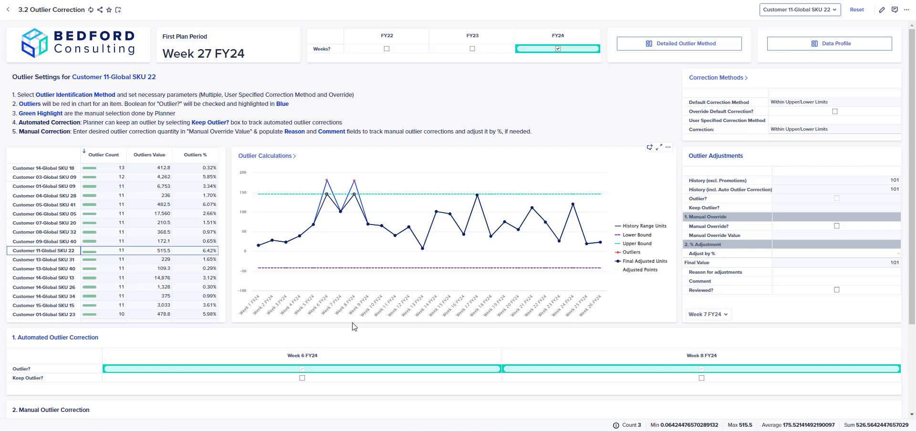
pyautogui.click(263, 364)
pyautogui.scroll(-2, 810, 125)
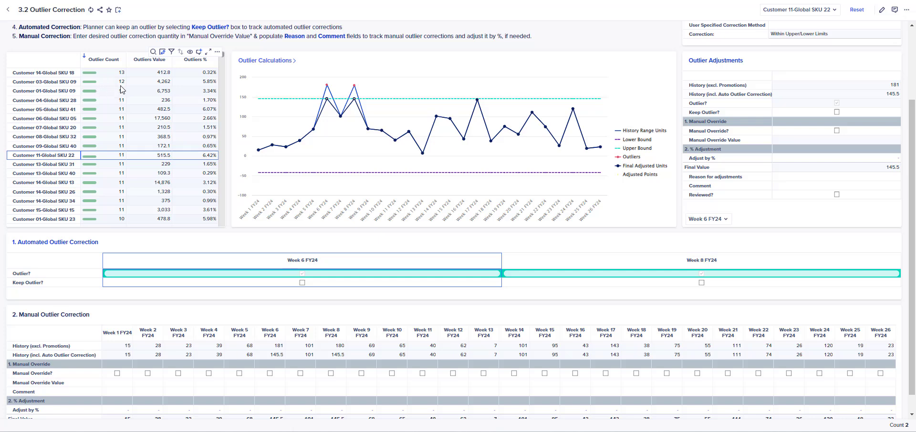
pyautogui.scroll(-3, 153, 168)
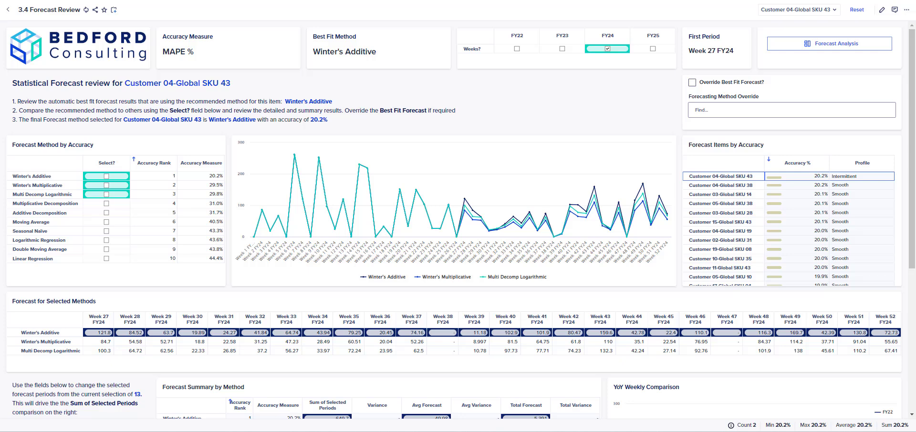
# Review the forecast summary by method and the algorithm forecast accuracy for Customer 04-Global SKU 43.
pyautogui.scroll(-4, 100, 222)
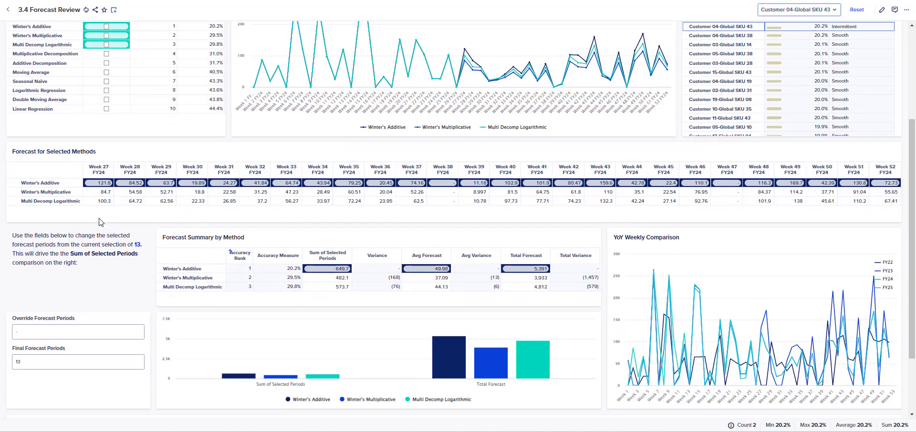
pyautogui.scroll(-1, 101, 222)
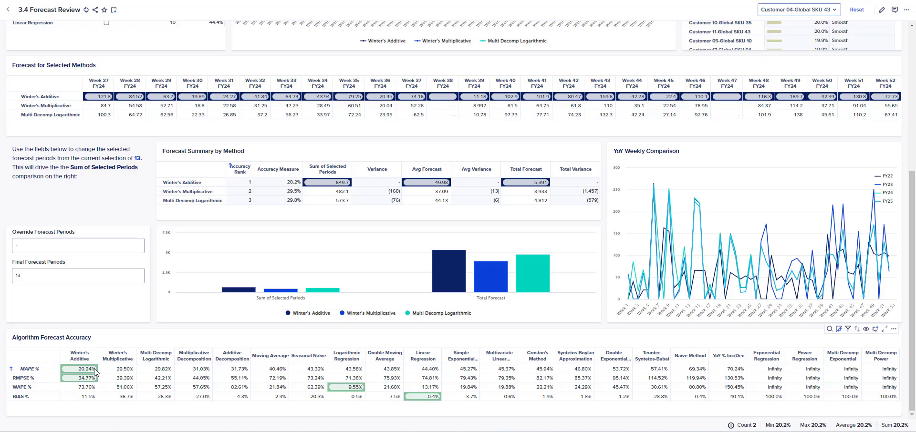
pyautogui.scroll(5, 95, 373)
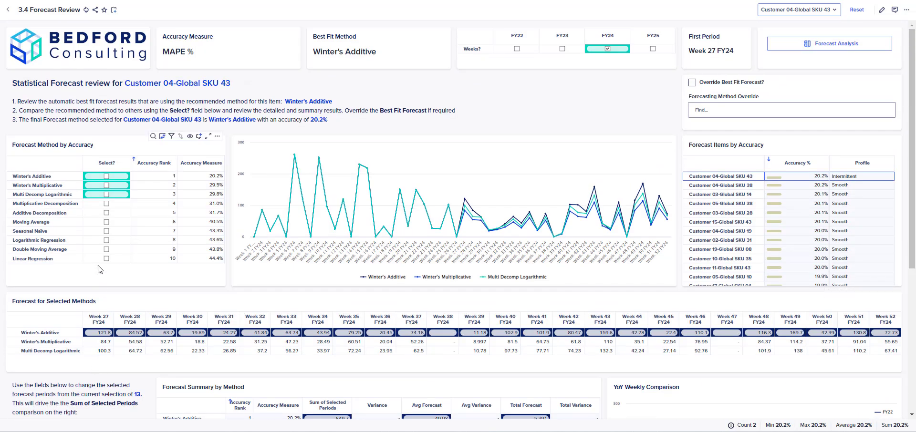
# Select Additive Decomposition and Seasonal Naive as the forecast methods to compare, and review their weekly forecasts and summary.
pyautogui.click(107, 213)
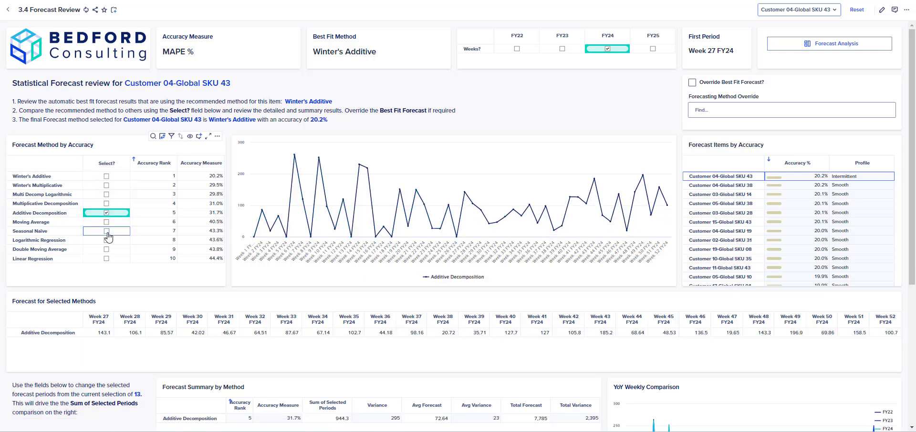
pyautogui.click(106, 231)
pyautogui.scroll(-2, 111, 236)
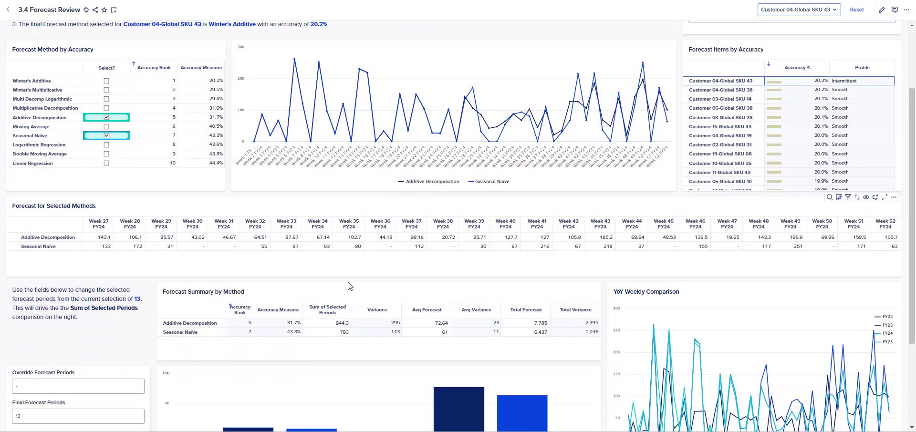
pyautogui.scroll(2, 324, 303)
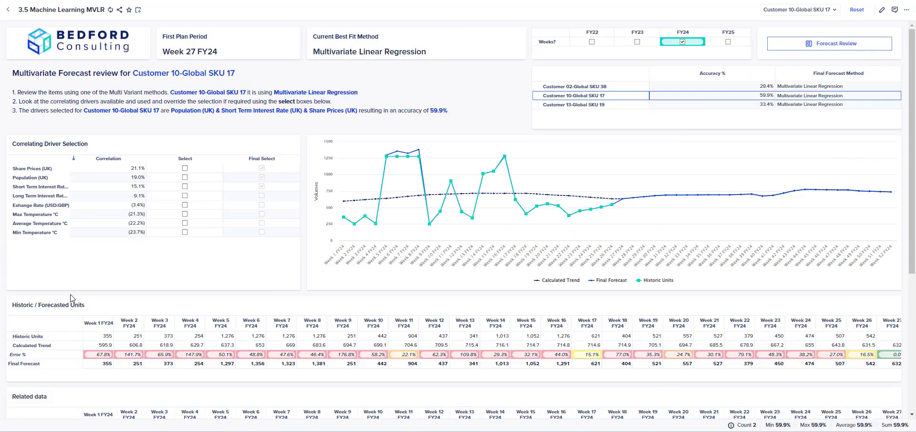
# Review the historic and forecasted units and the related driver data for Customer 10-Global SKU 17 on the Machine Learning MVLR page.
pyautogui.scroll(-4, 71, 298)
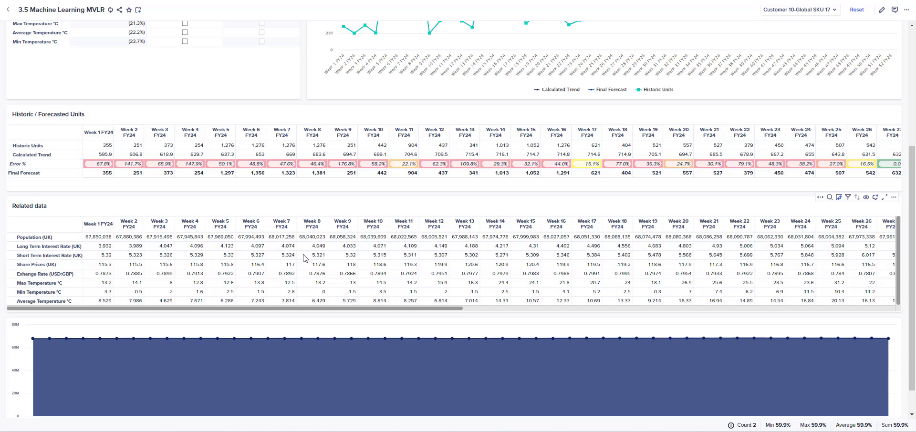
pyautogui.scroll(4, 303, 259)
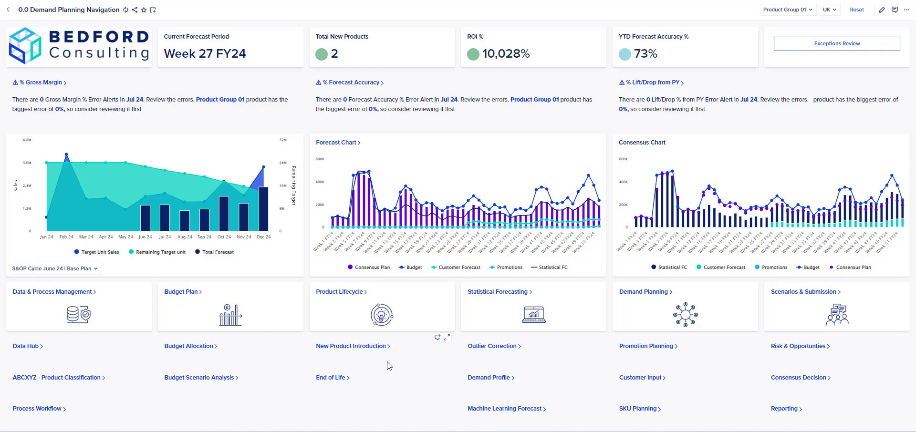
# Open New Product Introduction and enable deriving the Project Innovation 2024 Launch forecast from an existing product.
pyautogui.click(367, 347)
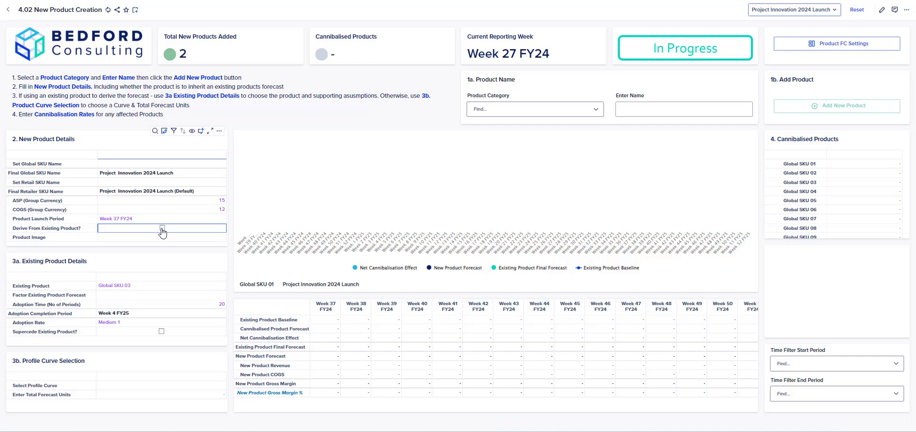
pyautogui.click(162, 229)
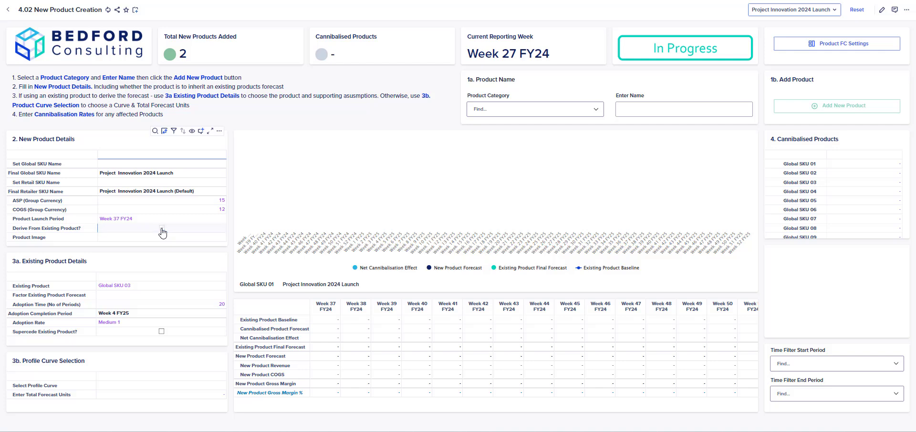
# Derive the Project Innovation 2024 Launch forecast from the existing product and mark that existing product as superseded.
pyautogui.click(161, 229)
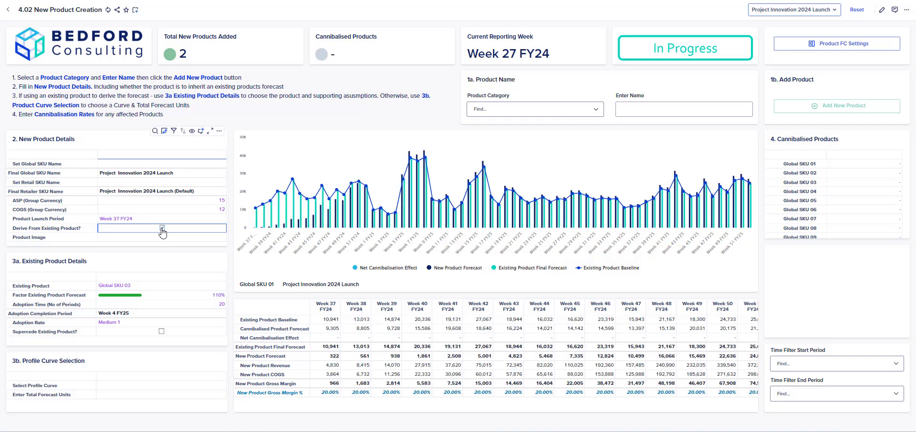
pyautogui.click(162, 334)
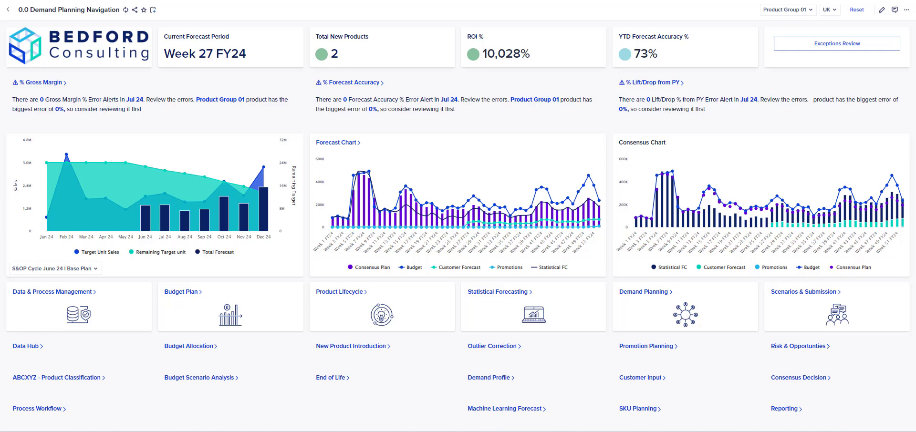
# Review the ABC/XYZ product classification thresholds and recommendations, and return to the Demand Planning Navigation page.
pyautogui.click(79, 379)
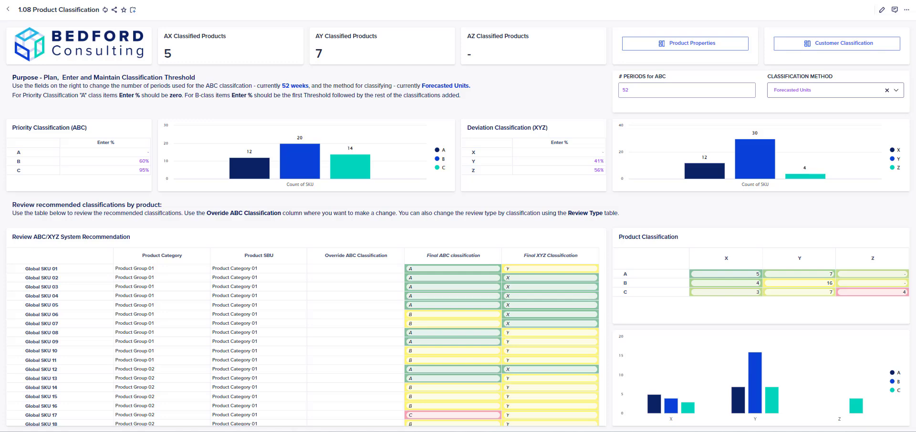
pyautogui.hotkey('alt', 'Left')
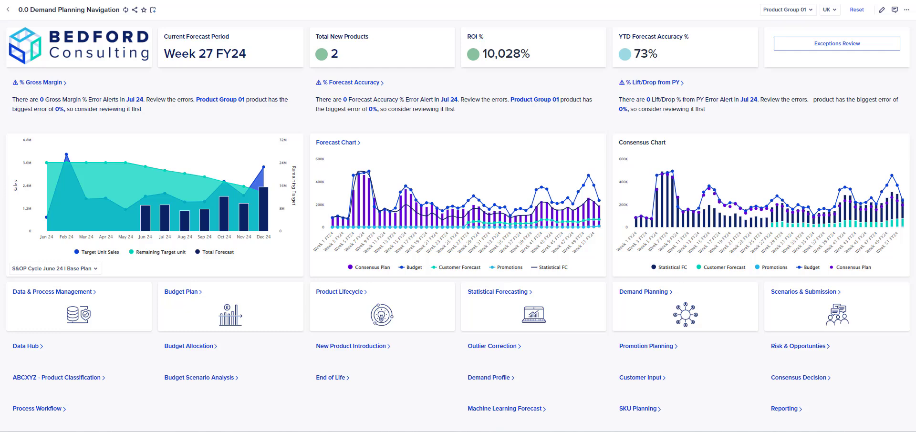
# Open the promotion scenarios from Promotion Planning and review the promotion details, pricing and discount inputs, and impact metrics for all campaigns.
pyautogui.click(649, 347)
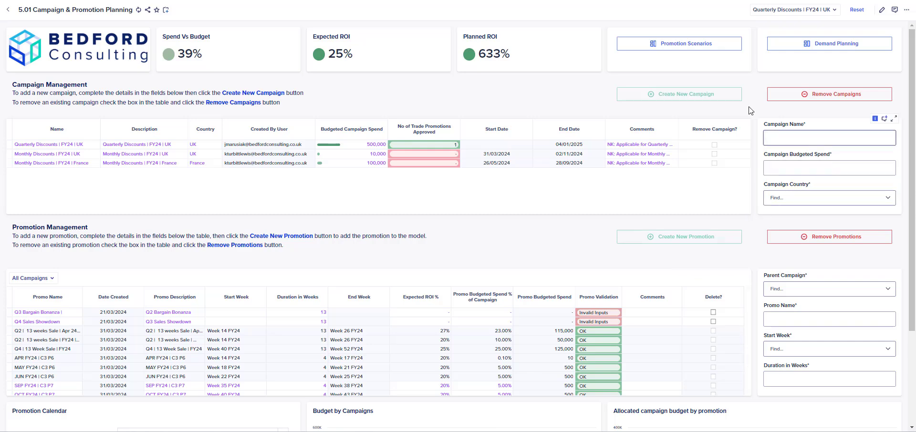
pyautogui.click(714, 48)
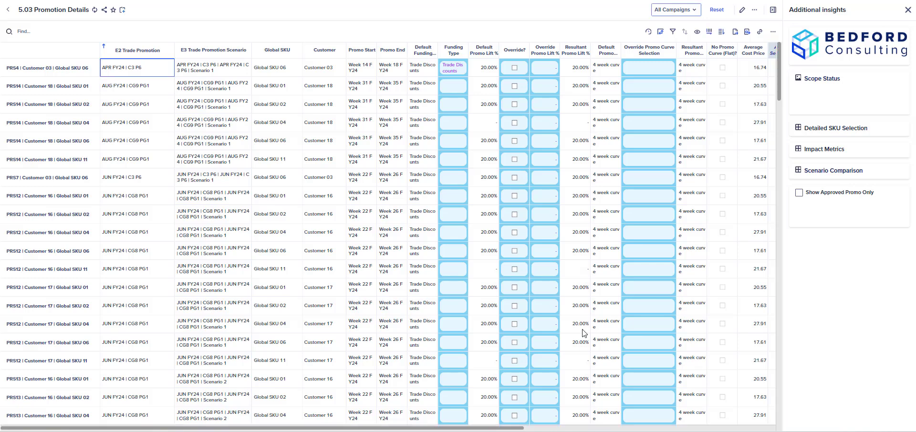
pyautogui.scroll(-10, 586, 286)
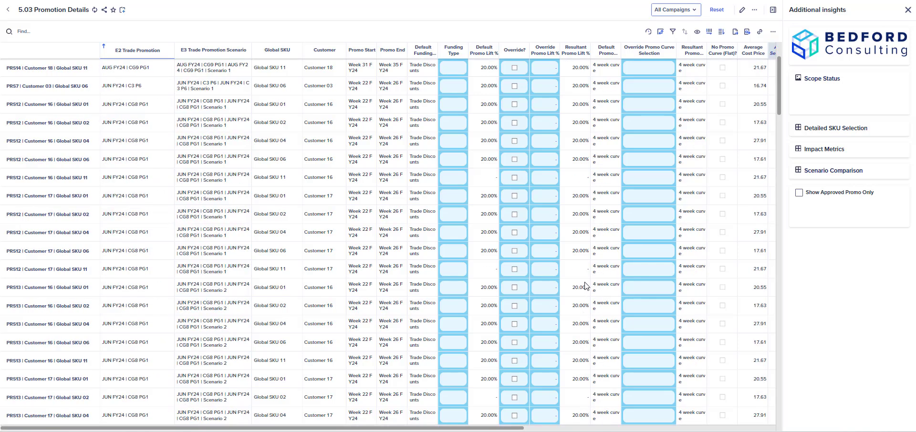
pyautogui.click(591, 428)
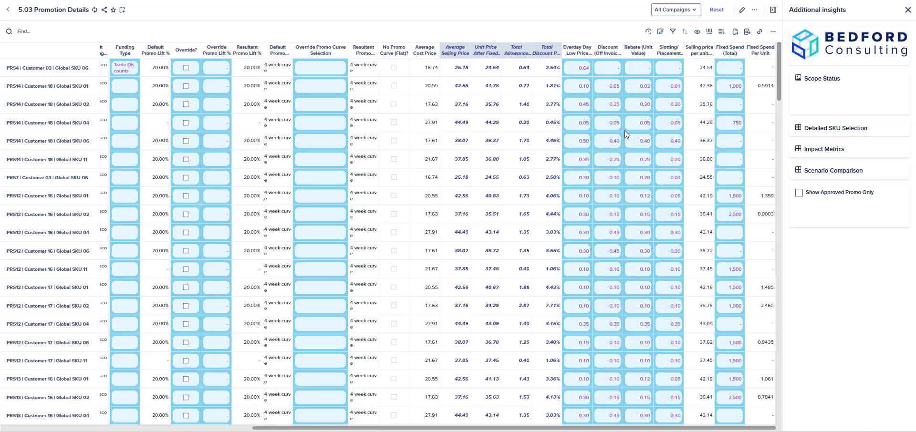
pyautogui.click(846, 151)
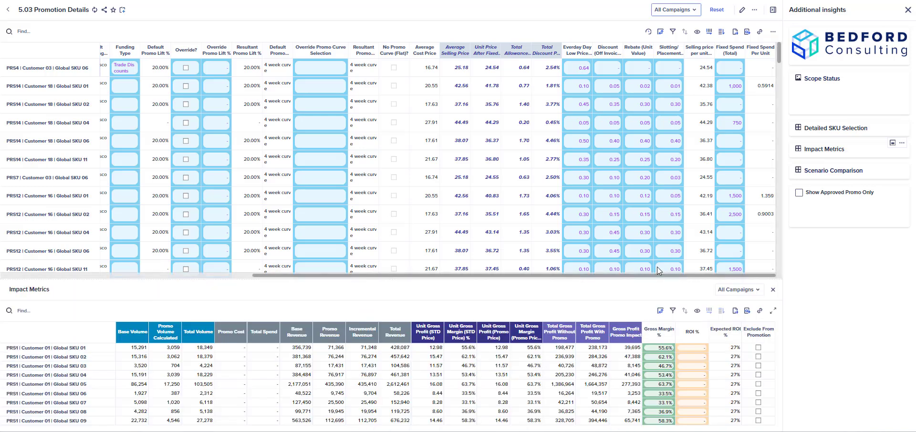
pyautogui.click(773, 311)
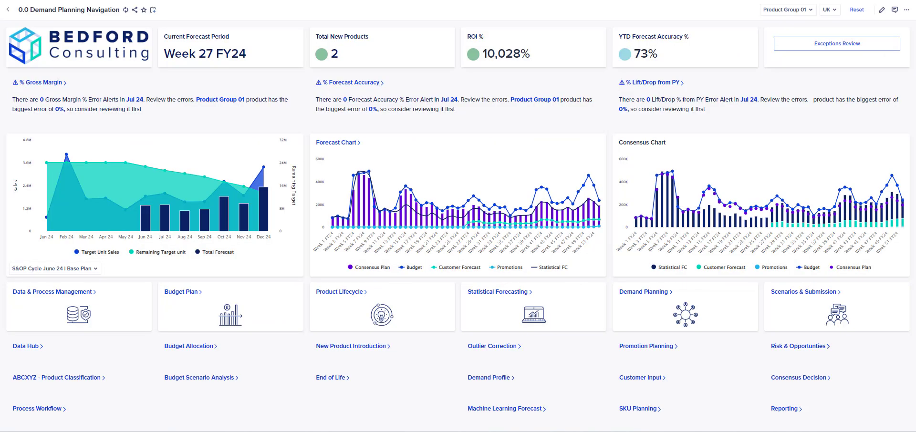
# Open SKU Planning and review the bottom-up demand plan for Customer 01 and Global SKU 01, including Week 30 FY24 and forecast revenue.
pyautogui.click(639, 409)
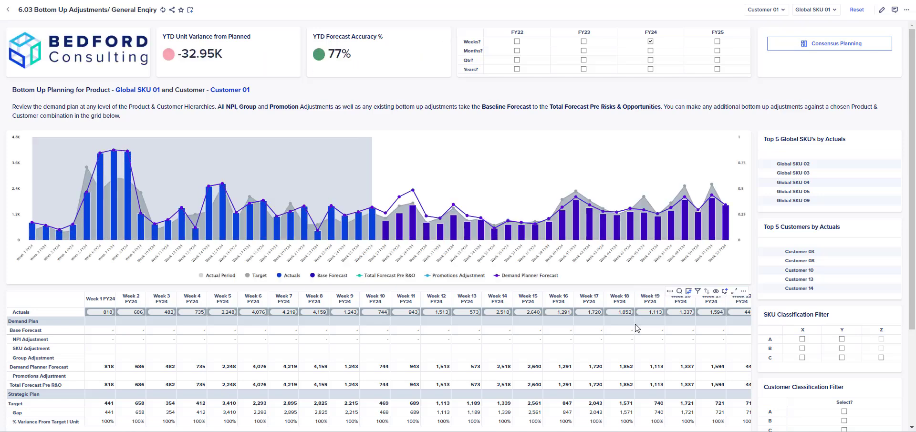
pyautogui.scroll(-1, 637, 329)
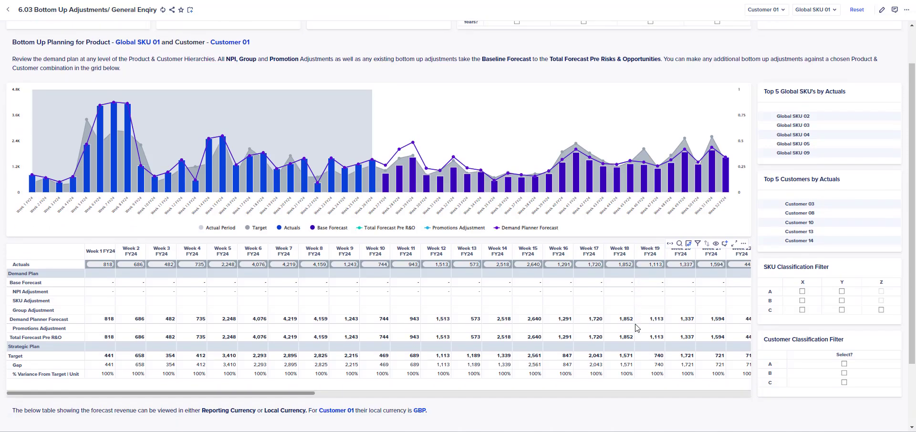
pyautogui.click(600, 393)
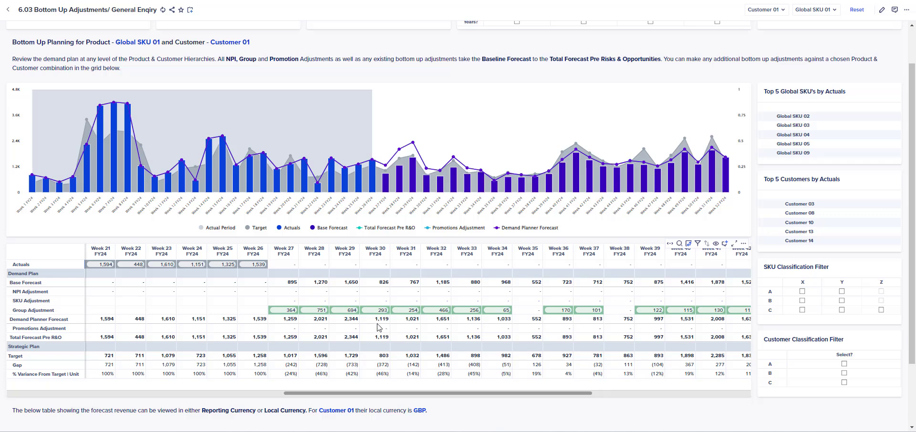
pyautogui.click(373, 252)
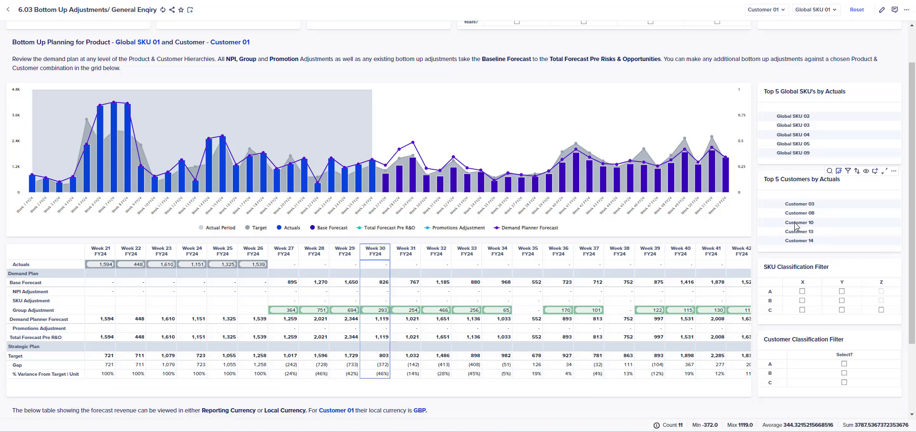
pyautogui.scroll(-3, 796, 226)
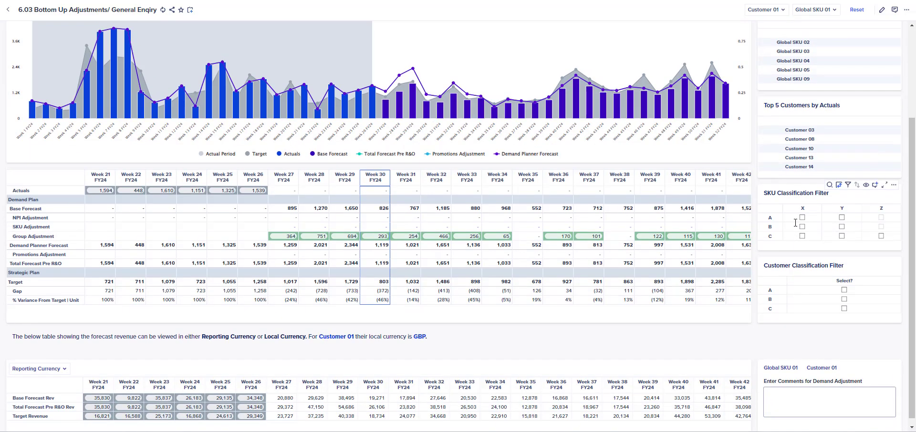
pyautogui.scroll(-1, 795, 225)
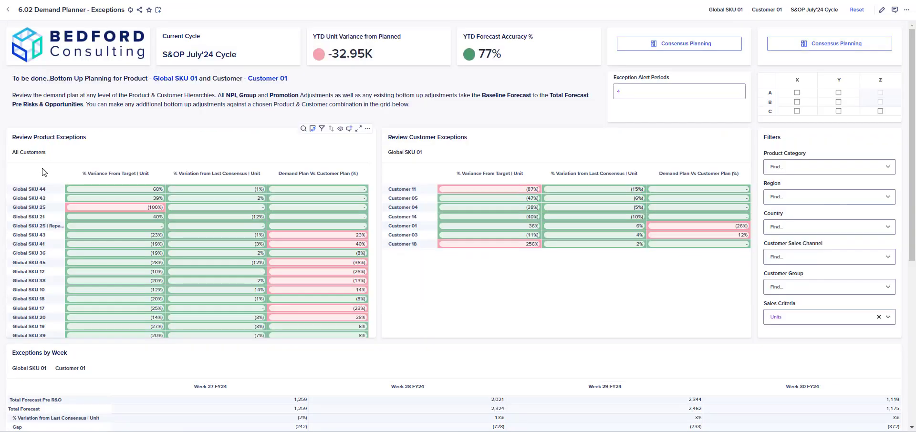
# Review the product exceptions, including Global SKU 42, and the Week 30 FY24 group adjustment disaggregation by product and customer.
pyautogui.click(41, 200)
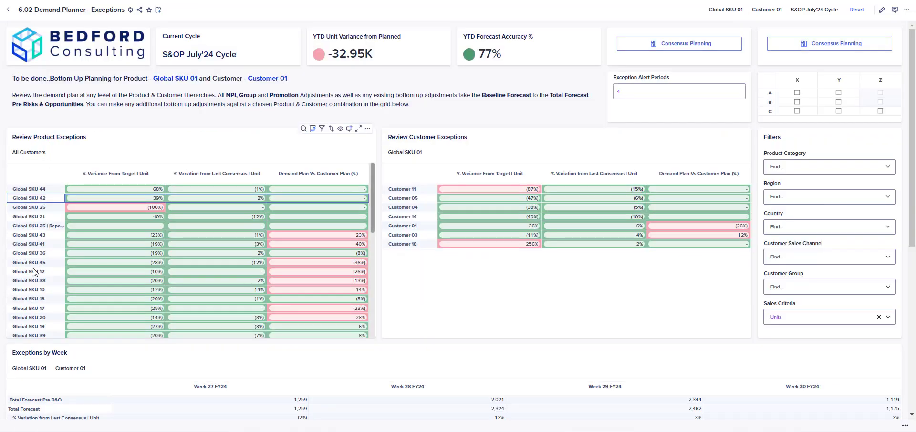
pyautogui.click(27, 285)
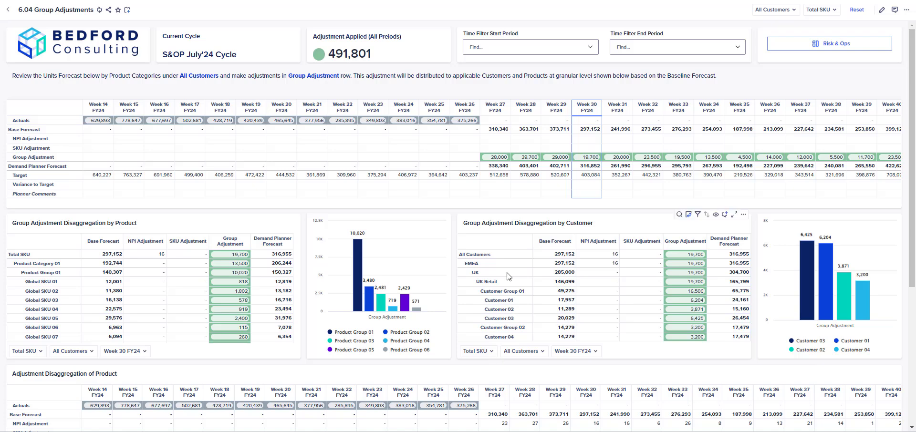
pyautogui.scroll(-5, 504, 254)
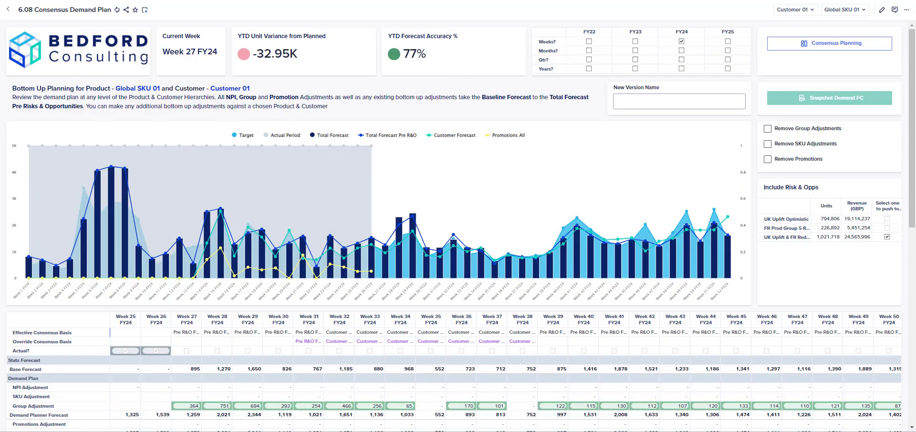
# Examine the weekly consensus demand plan grid for Customer 01 and Global SKU 01, down to the multi-currency forecast.
pyautogui.scroll(-1, 754, 291)
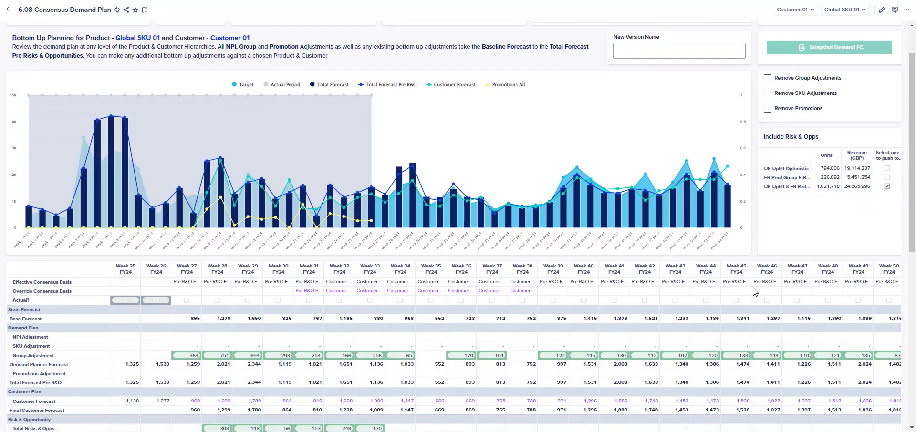
pyautogui.scroll(-2, 754, 292)
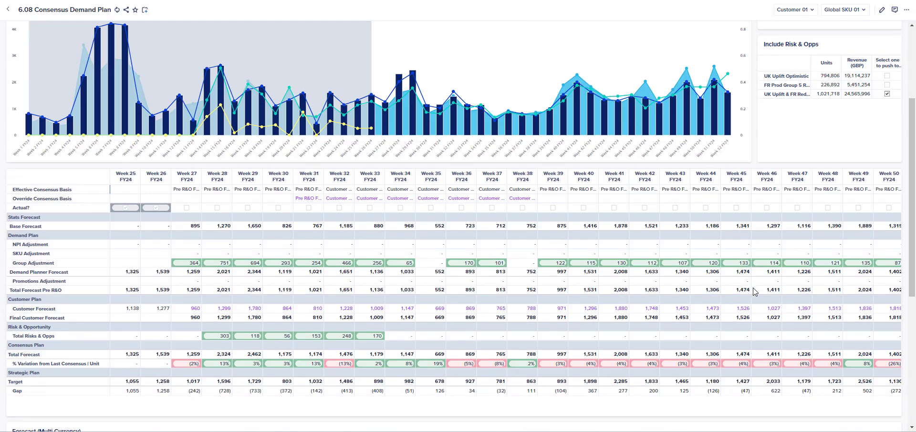
pyautogui.scroll(-1, 754, 292)
pyautogui.scroll(-1, 755, 292)
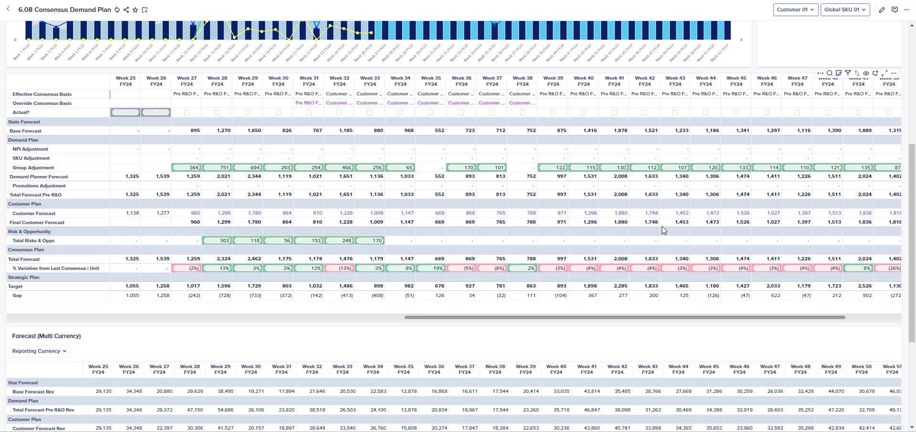
# View the override consensus basis options for Week 39 FY24 without choosing one, and select the Week 42 FY24 column.
pyautogui.click(563, 106)
pyautogui.click(565, 110)
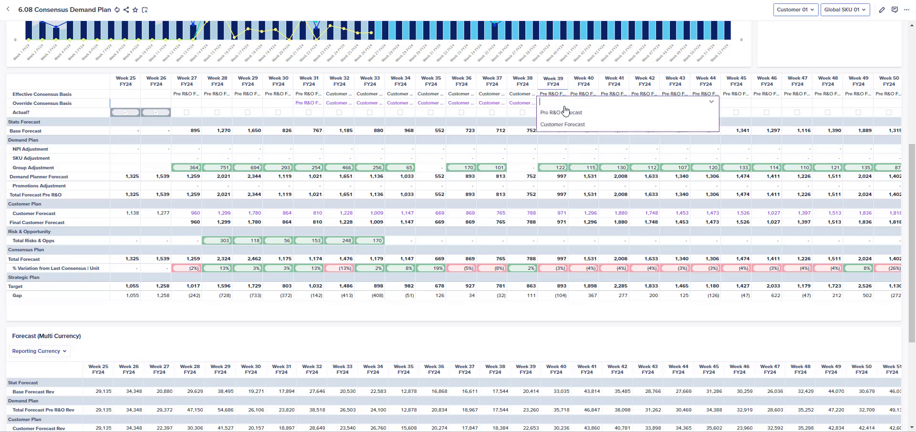
pyautogui.click(646, 79)
# Remove the group adjustments from the consensus demand plan.
pyautogui.scroll(5, 640, 138)
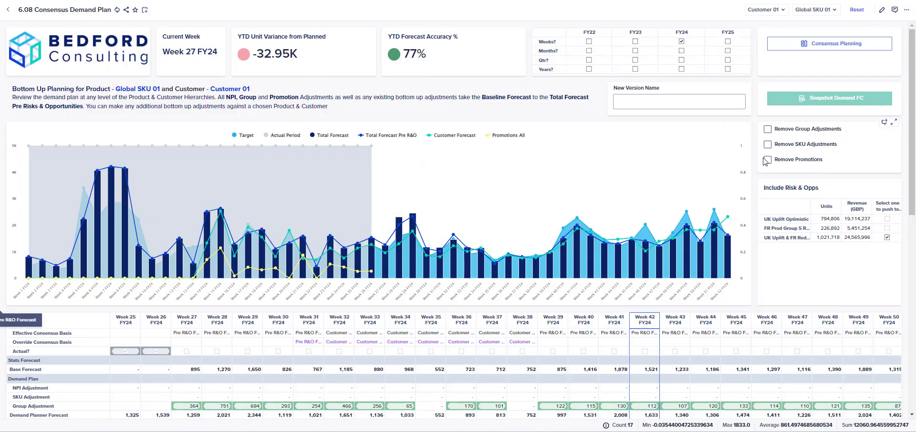
pyautogui.click(769, 130)
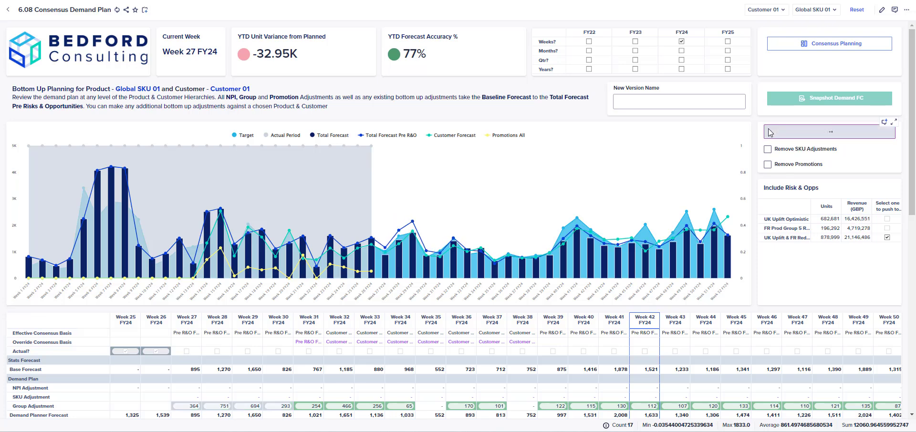
# Open Plan Comparison and Approvals, compare the three plan versions, and mark S&OP Cycle April 2024 | Base Plan for approval.
pyautogui.click(812, 47)
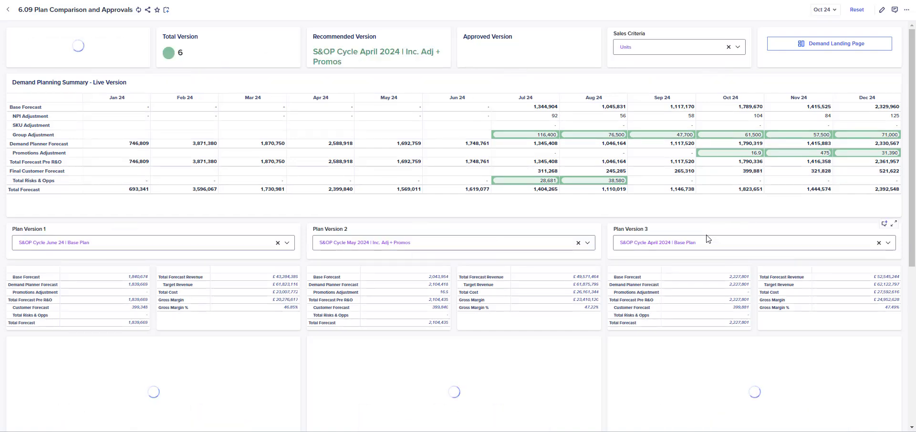
pyautogui.moveTo(548, 263)
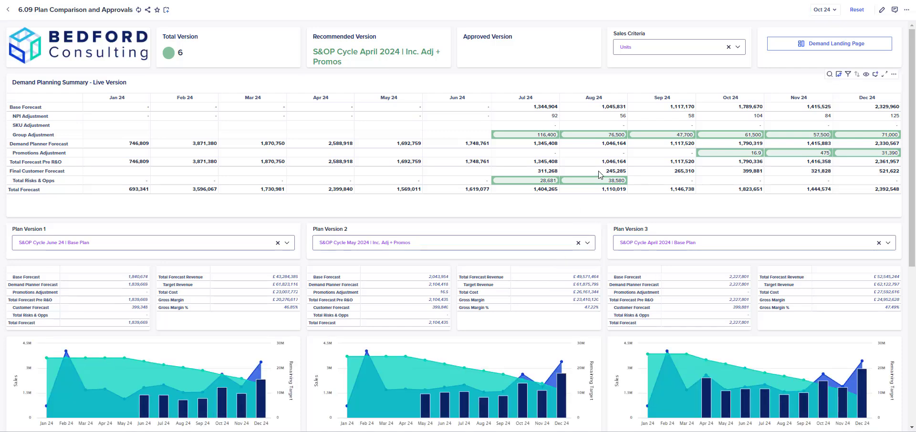
pyautogui.scroll(-3, 600, 176)
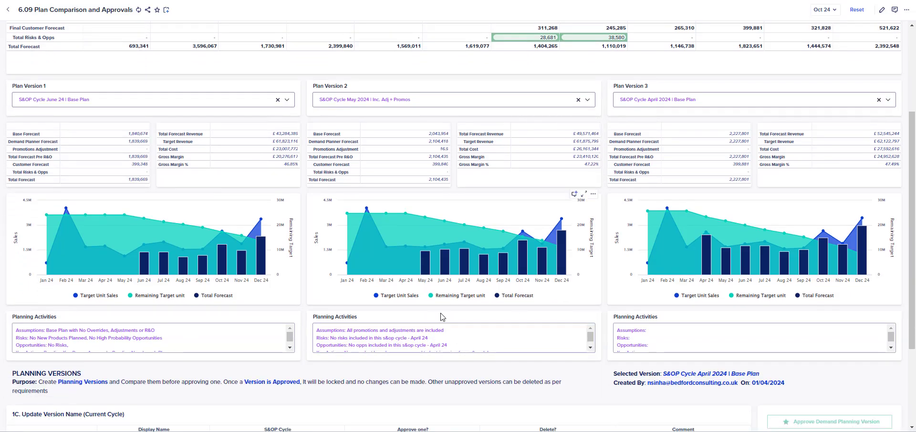
pyautogui.scroll(-3, 583, 275)
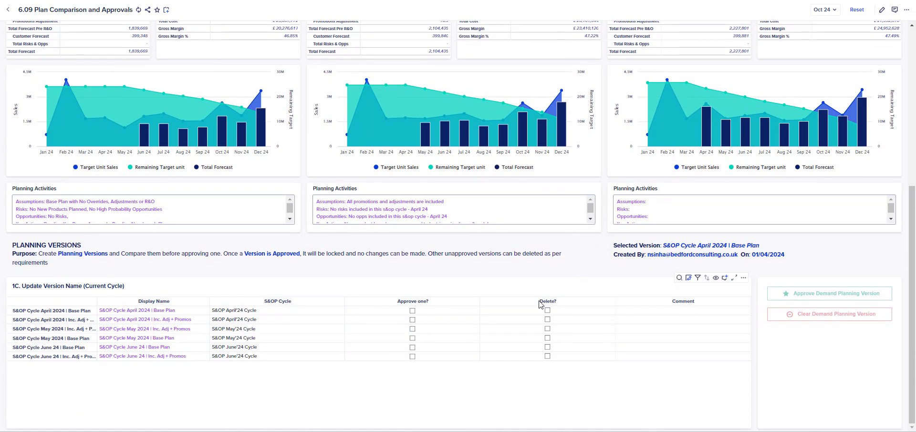
pyautogui.click(413, 313)
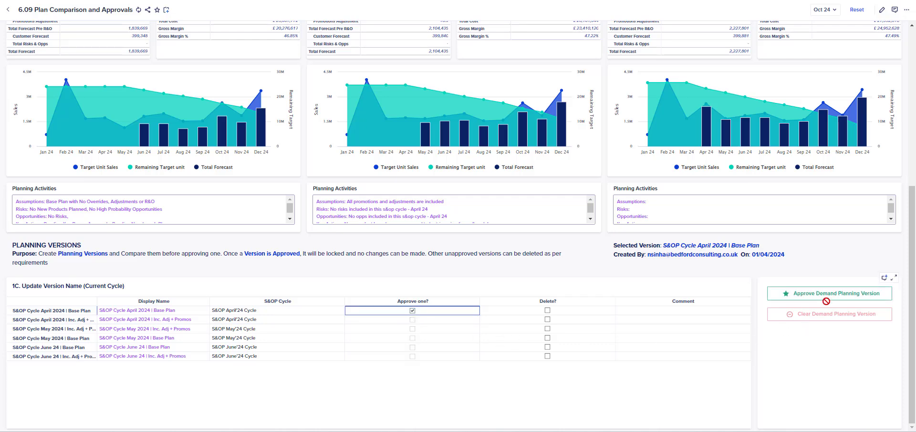